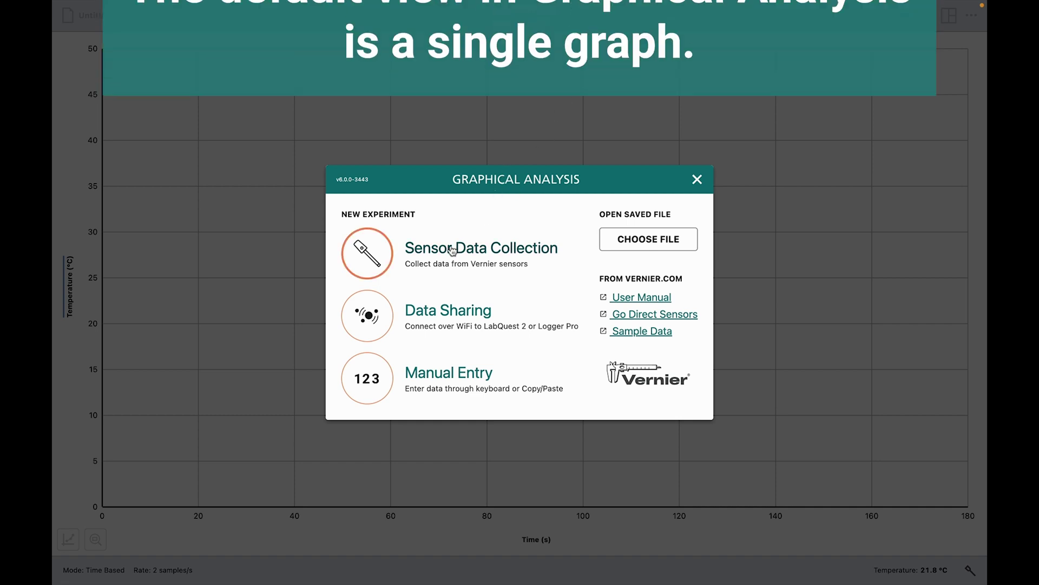
Step: Choose Sensor Data Collection on the startup dialog to begin a new experiment
{"action": "left_click", "coordinate": [450, 249]}
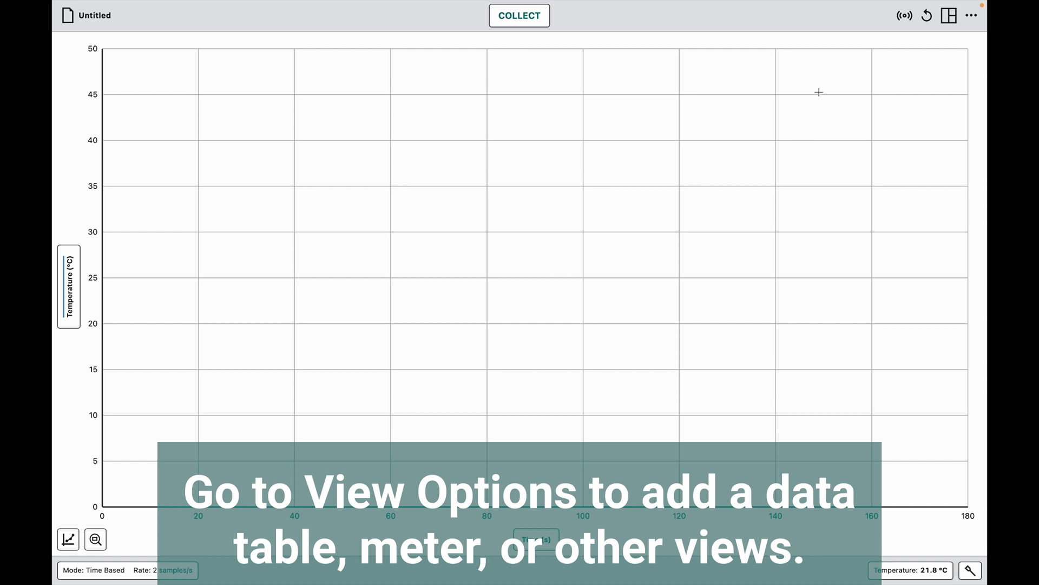
Step: Add the Data Table and Temperature meter views, move the meter to the bottom, and widen the graph
{"action": "left_click", "coordinate": [949, 16]}
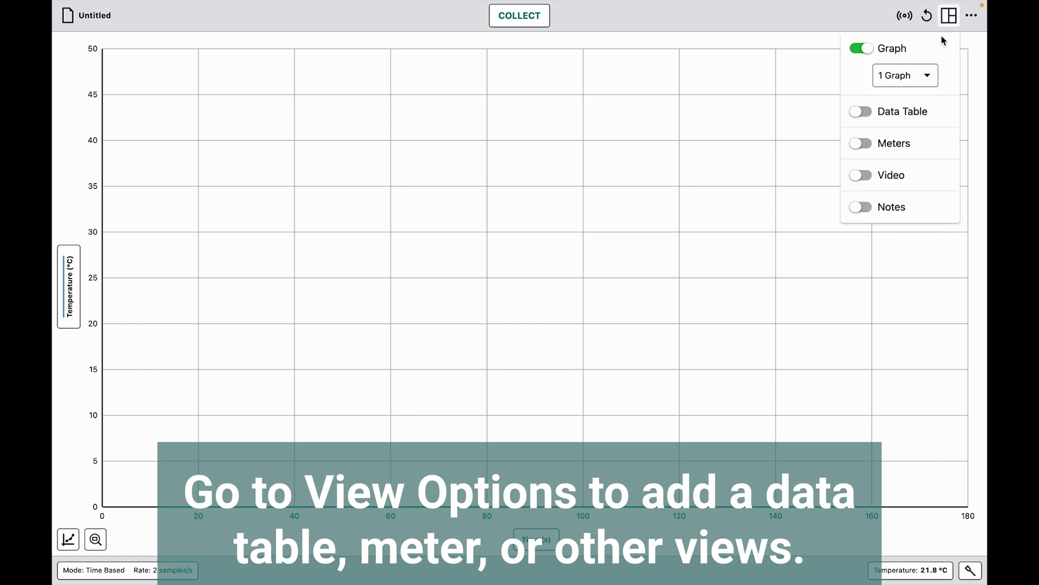
{"action": "left_click", "coordinate": [865, 113]}
{"action": "left_click", "coordinate": [861, 146]}
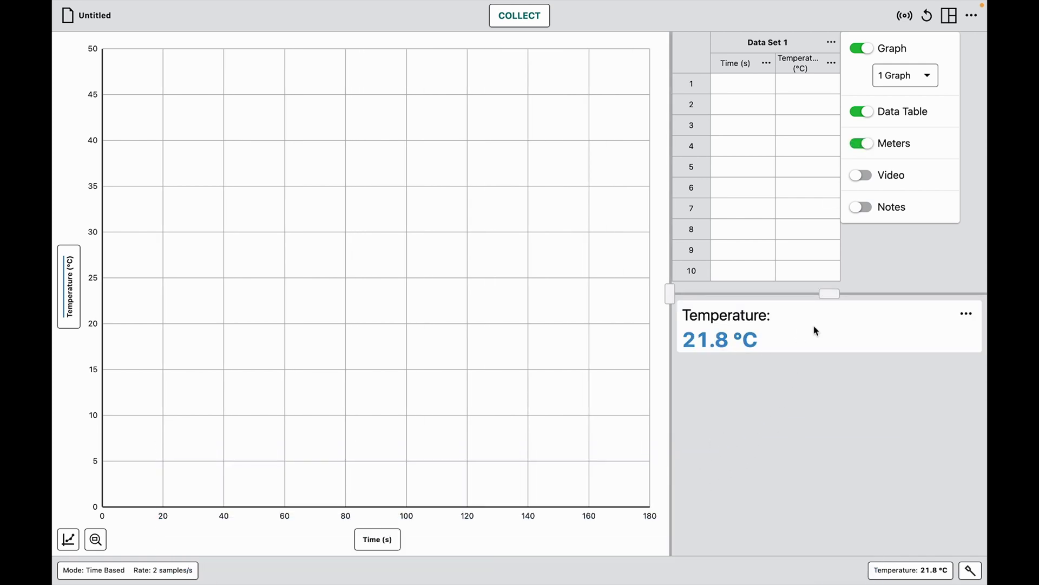
{"action": "left_click", "coordinate": [773, 413]}
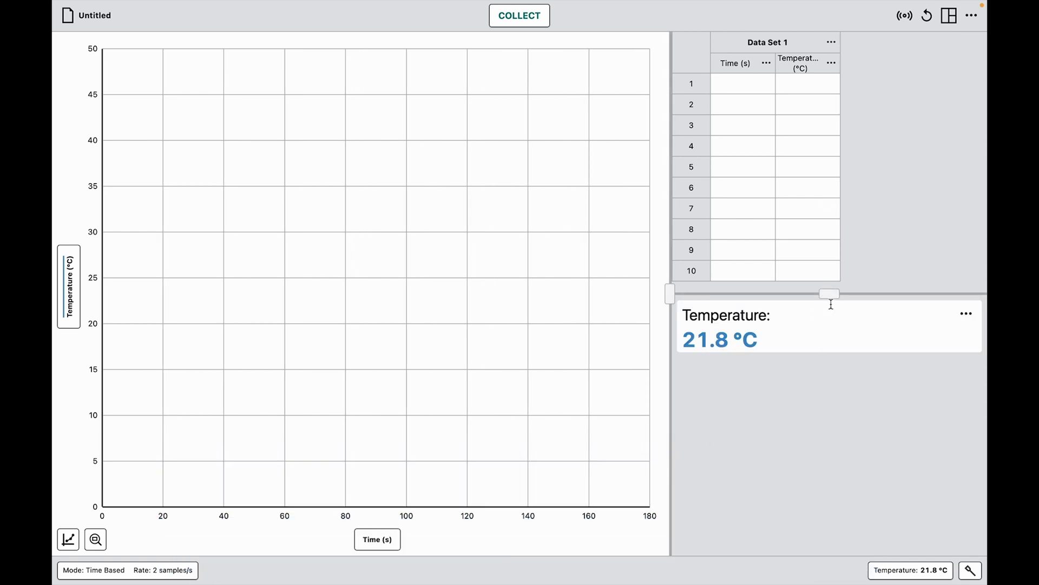
{"action": "left_click_drag", "start_coordinate": [830, 295], "coordinate": [824, 486]}
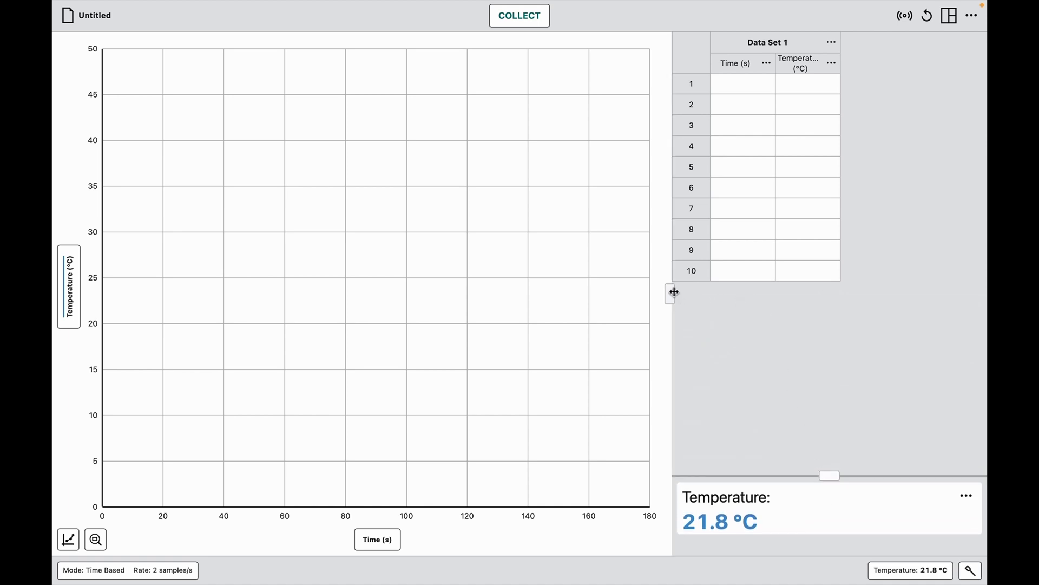
{"action": "left_click_drag", "start_coordinate": [671, 294], "coordinate": [801, 313]}
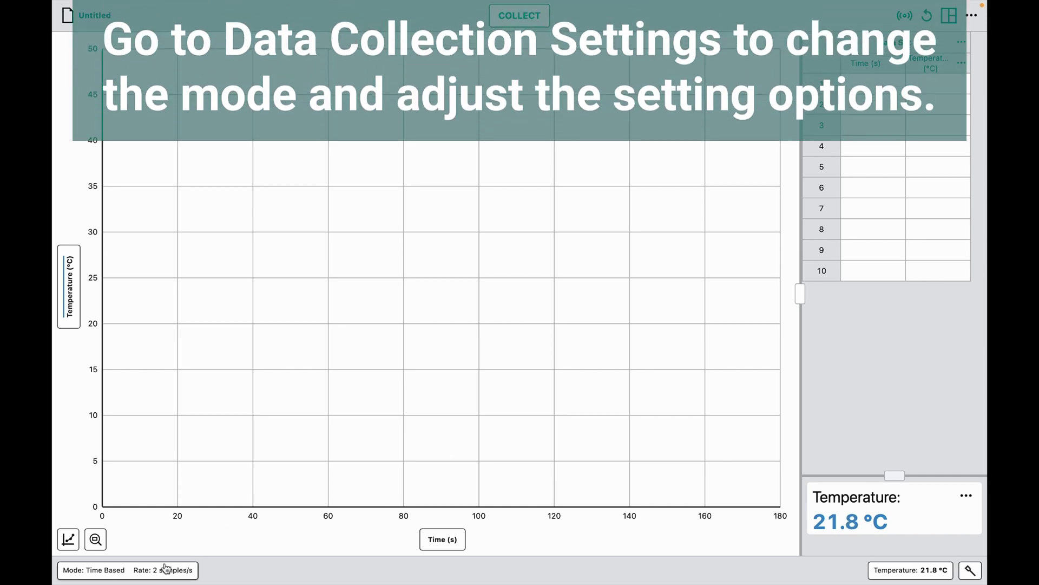
Step: Change the collection duration from 180 s to 10 s in the Mode/Rate settings
{"action": "left_click", "coordinate": [142, 571]}
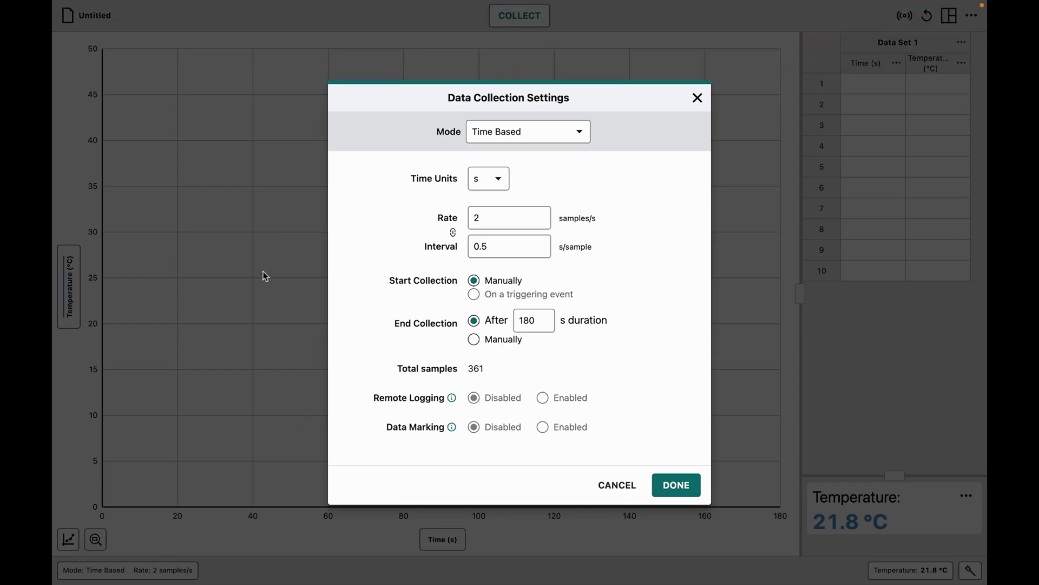
{"action": "double_click", "coordinate": [533, 327]}
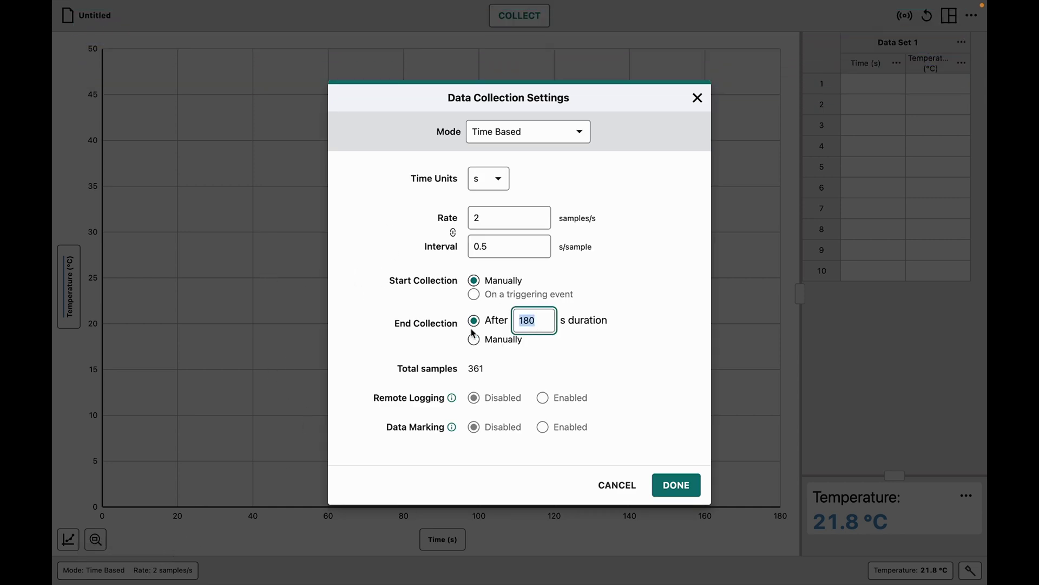
{"action": "type", "text": "10"}
{"action": "left_click", "coordinate": [680, 490]}
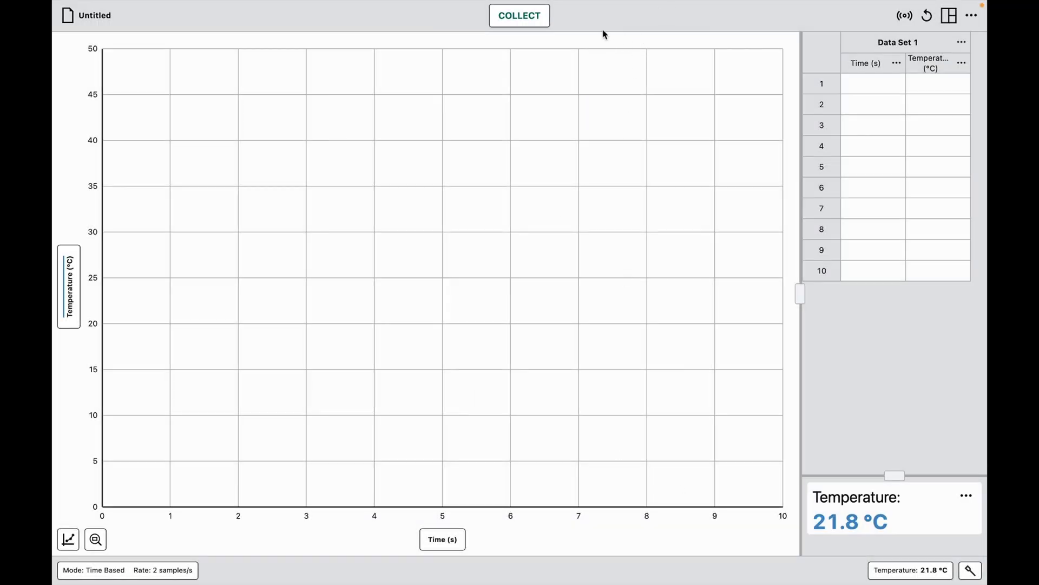
Step: Collect a 10-second temperature run rising from 21.8 °C to 34.4 °C
{"action": "left_click", "coordinate": [543, 16]}
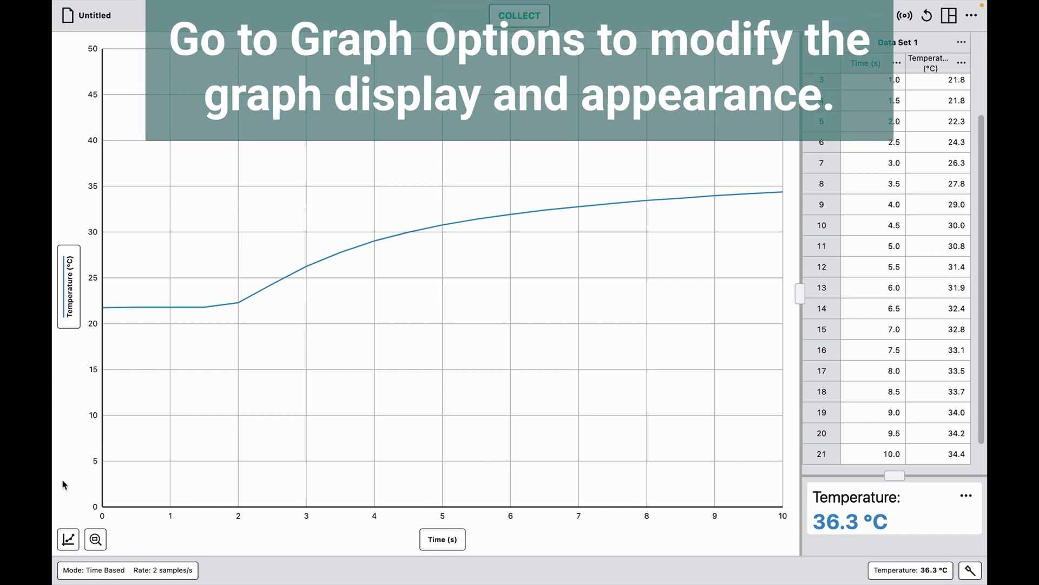
Step: Enable Points under Appearance in Edit Graph Options
{"action": "left_click", "coordinate": [68, 540]}
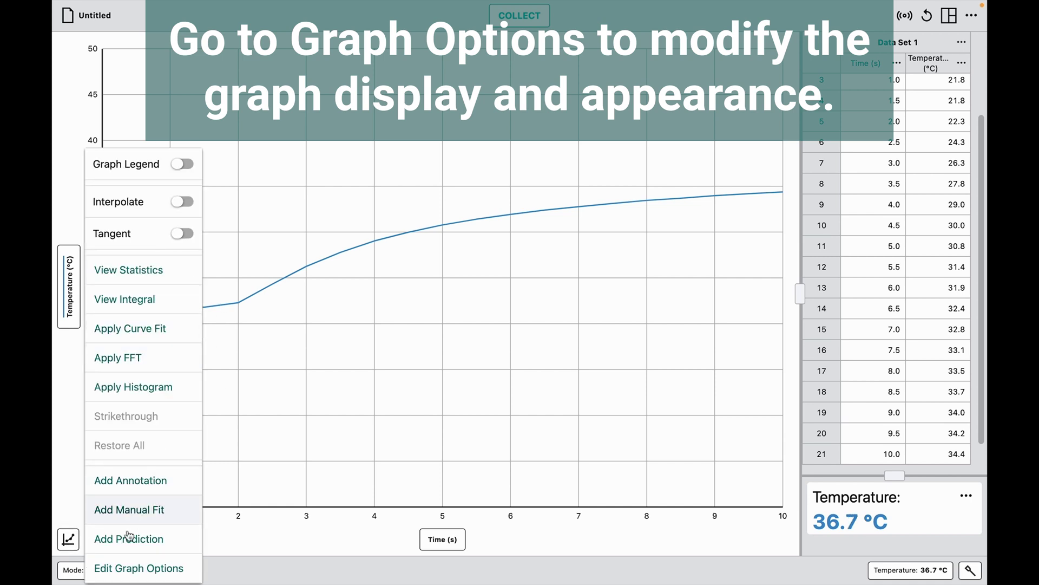
{"action": "left_click", "coordinate": [118, 570]}
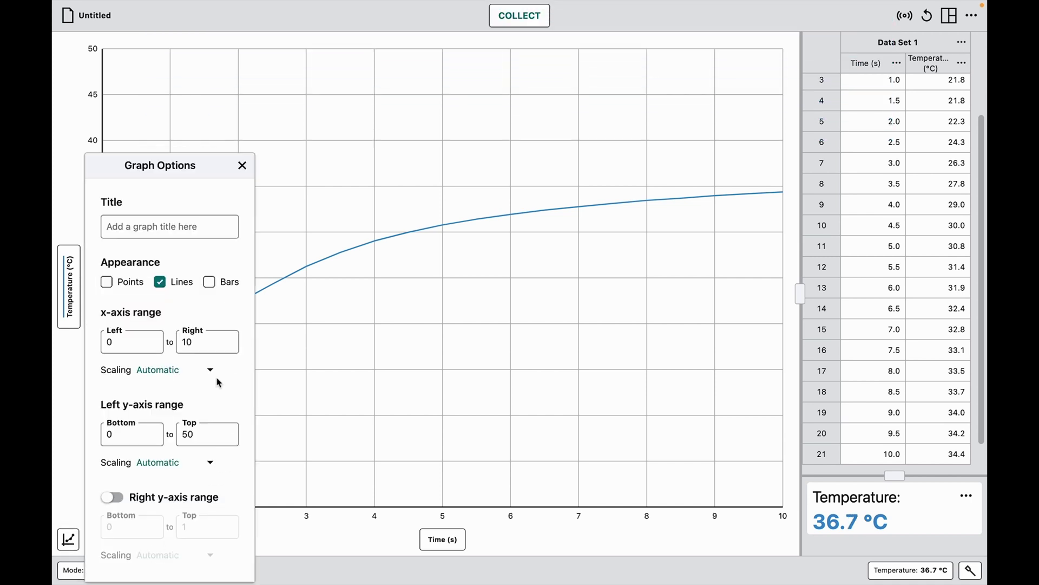
{"action": "left_click", "coordinate": [116, 286]}
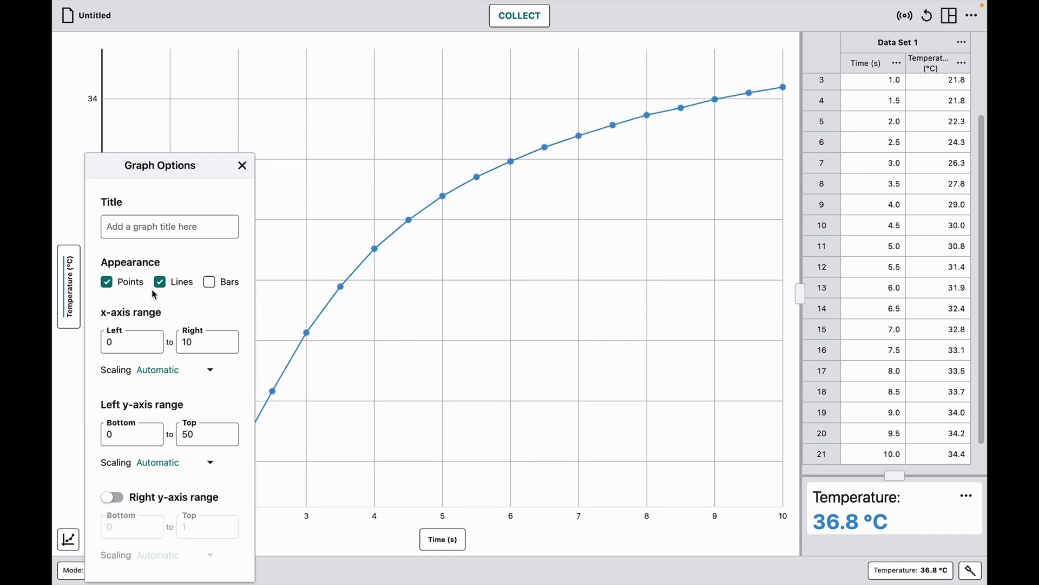
{"action": "left_click", "coordinate": [242, 166]}
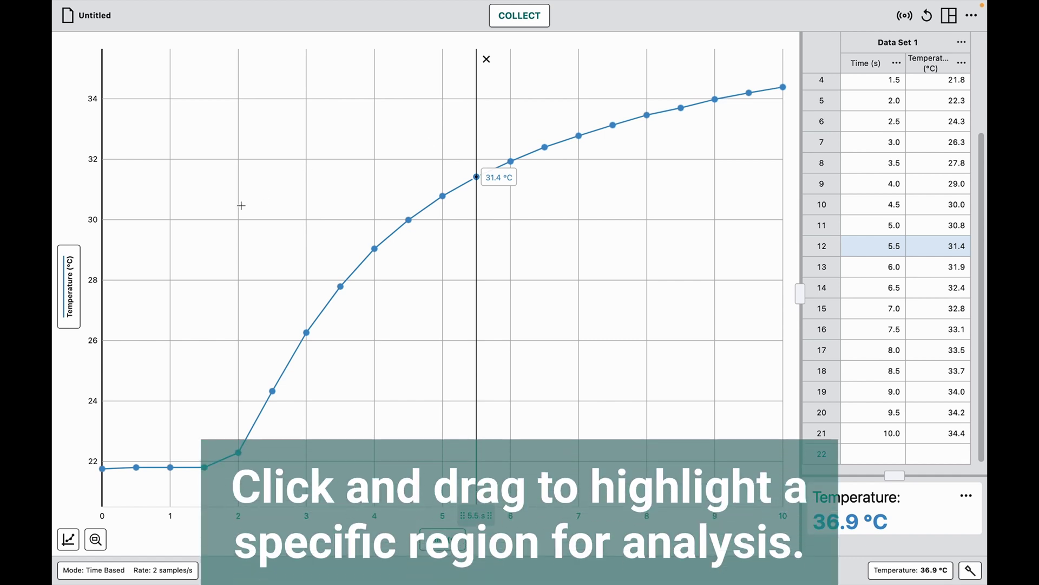
Step: Apply a Natural Exponent fit over 2.0–10.0 s, giving a = -26.41, b = 34.86, c = 0.3724
{"action": "left_click_drag", "start_coordinate": [241, 205], "coordinate": [768, 237]}
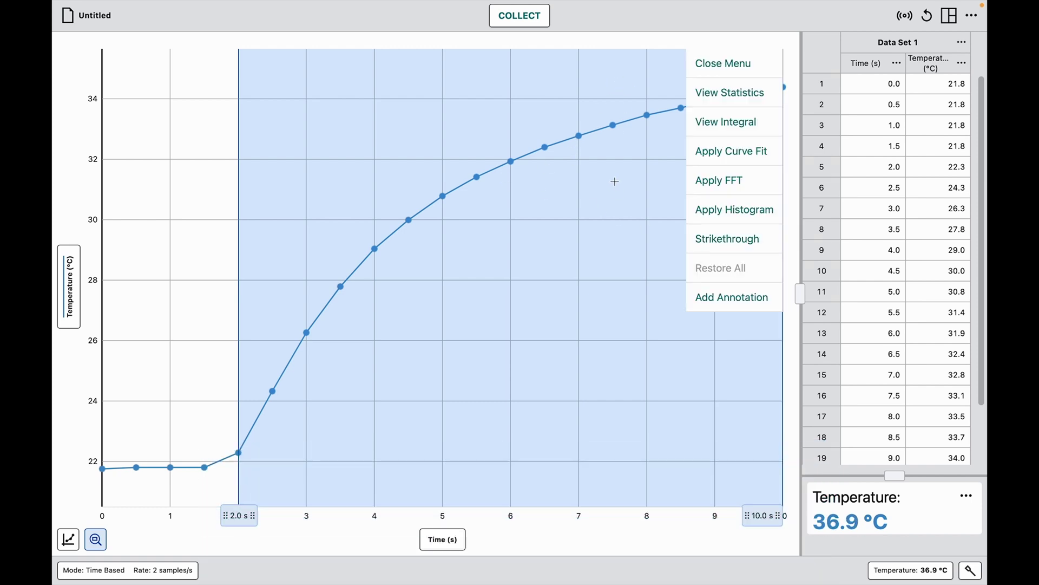
{"action": "left_click", "coordinate": [709, 153]}
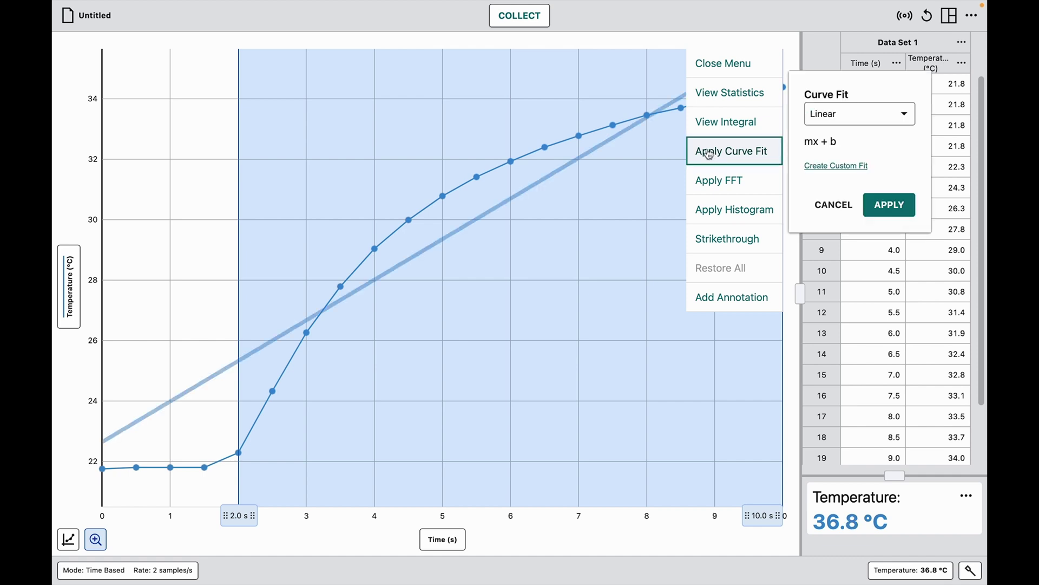
{"action": "left_click", "coordinate": [852, 123]}
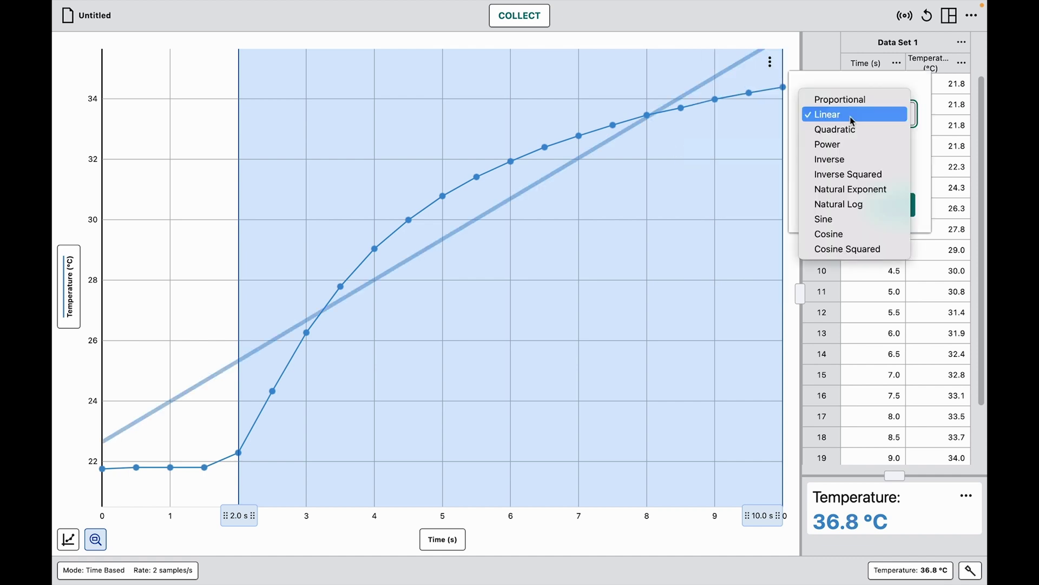
{"action": "left_click", "coordinate": [839, 192]}
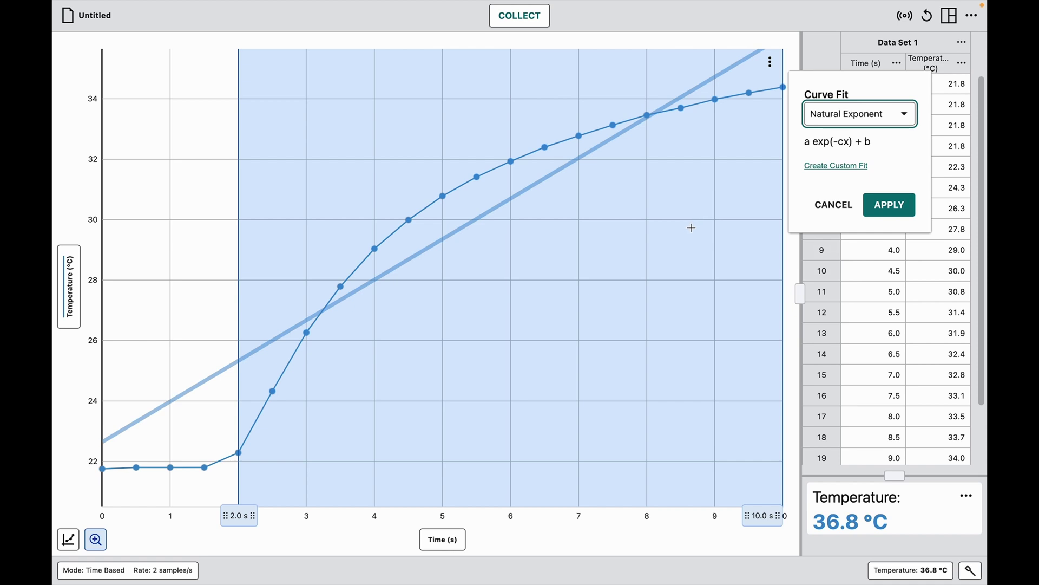
{"action": "left_click", "coordinate": [885, 203]}
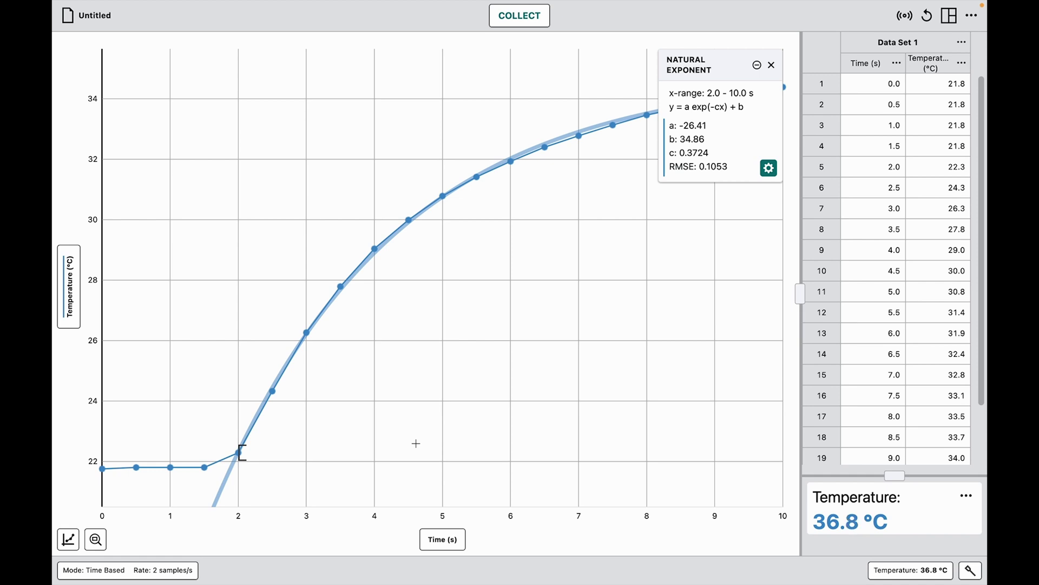
Step: Record Data Set 2 cooling from 36.7 °C to 32.6 °C and widen the table
{"action": "left_click", "coordinate": [524, 17]}
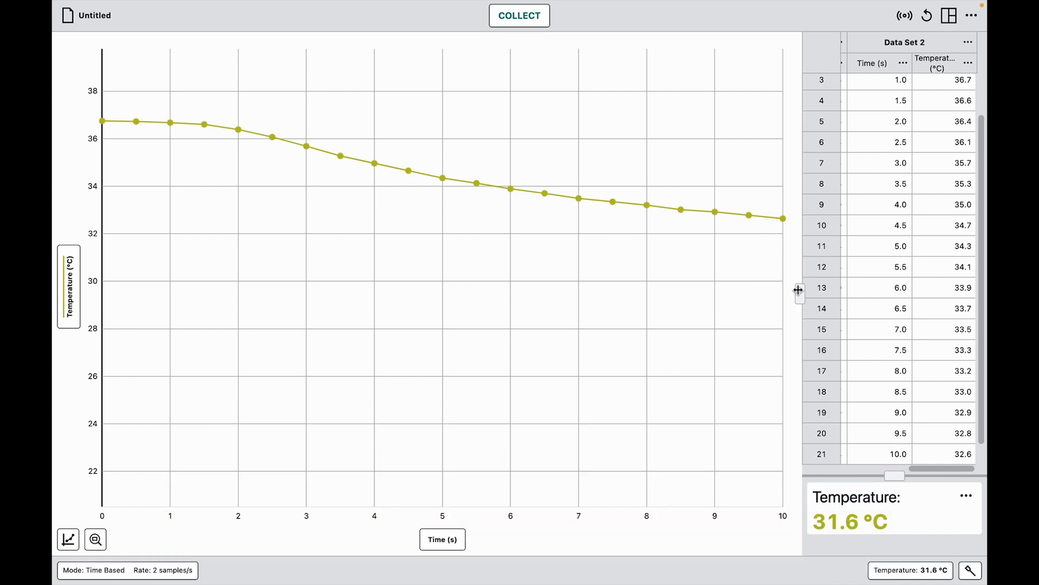
{"action": "left_click_drag", "start_coordinate": [800, 293], "coordinate": [653, 308]}
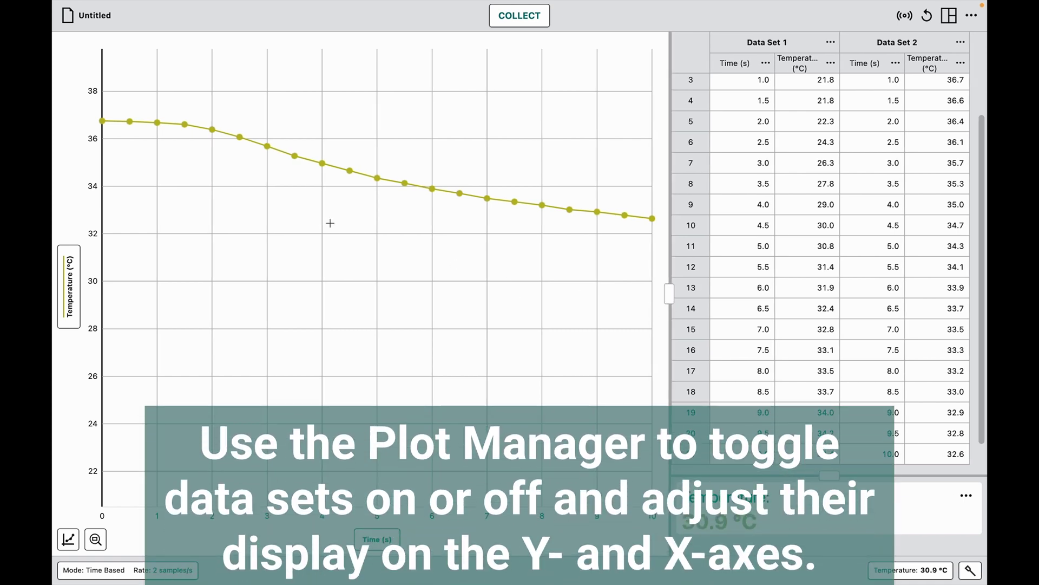
Step: Switch on Data Set 1's Temperature in the Plot Manager so both runs are graphed
{"action": "left_click", "coordinate": [66, 280]}
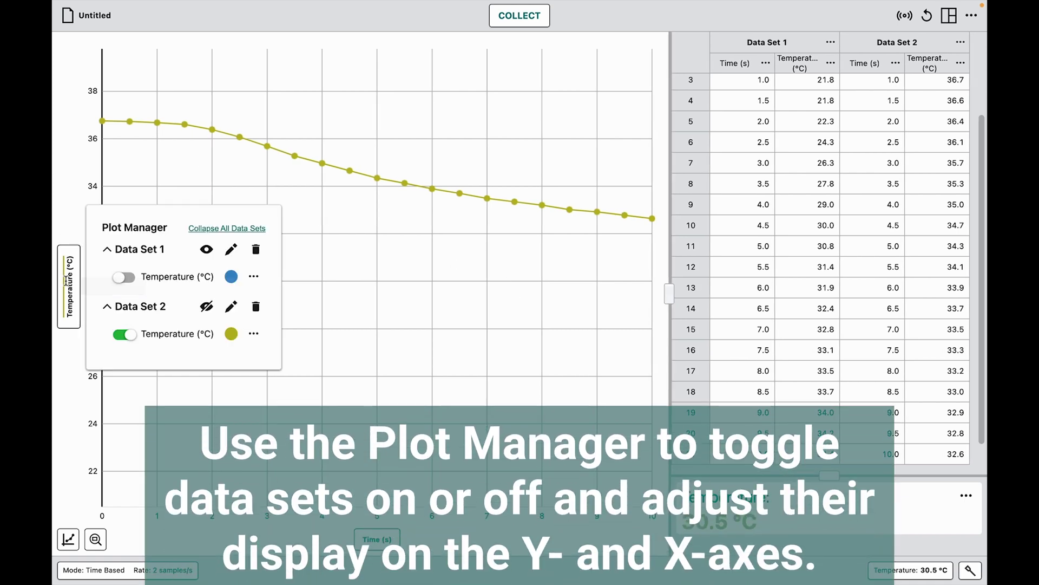
{"action": "left_click", "coordinate": [126, 279]}
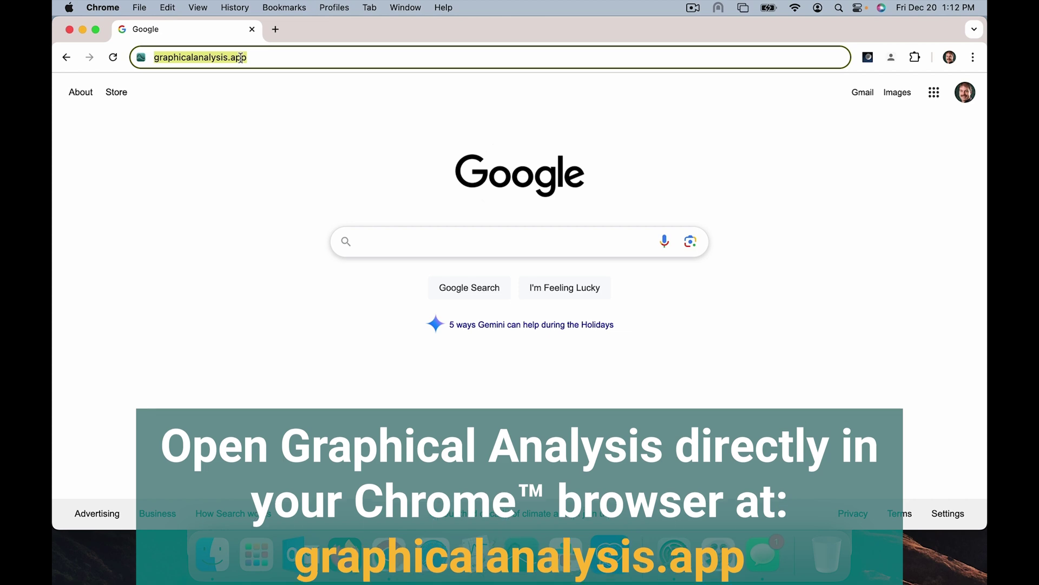
Step: Load graphicalanalysis.app in Chrome and start a sensor data collection experiment
{"action": "key", "text": "Return"}
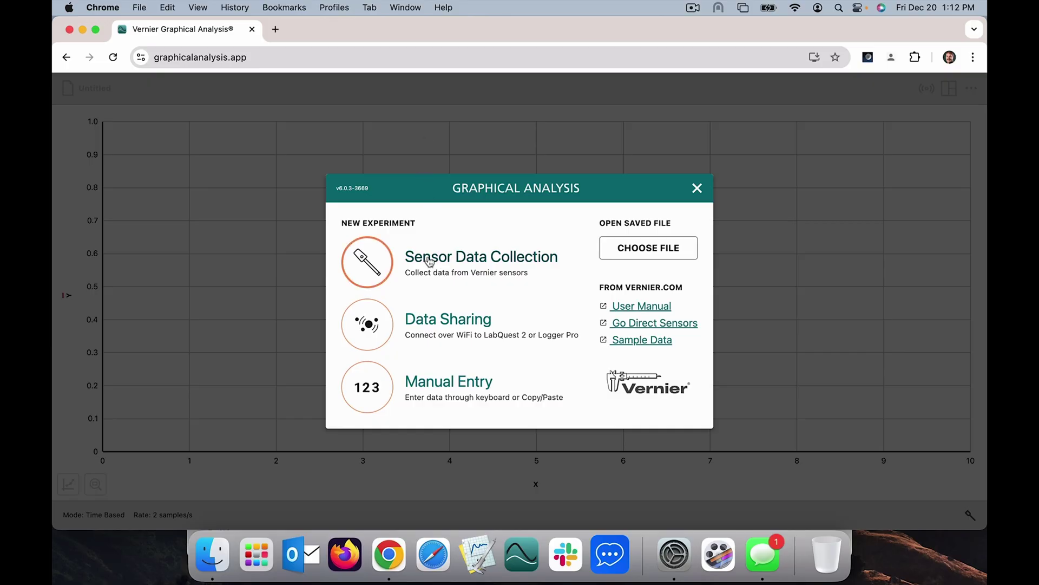
{"action": "left_click", "coordinate": [429, 260]}
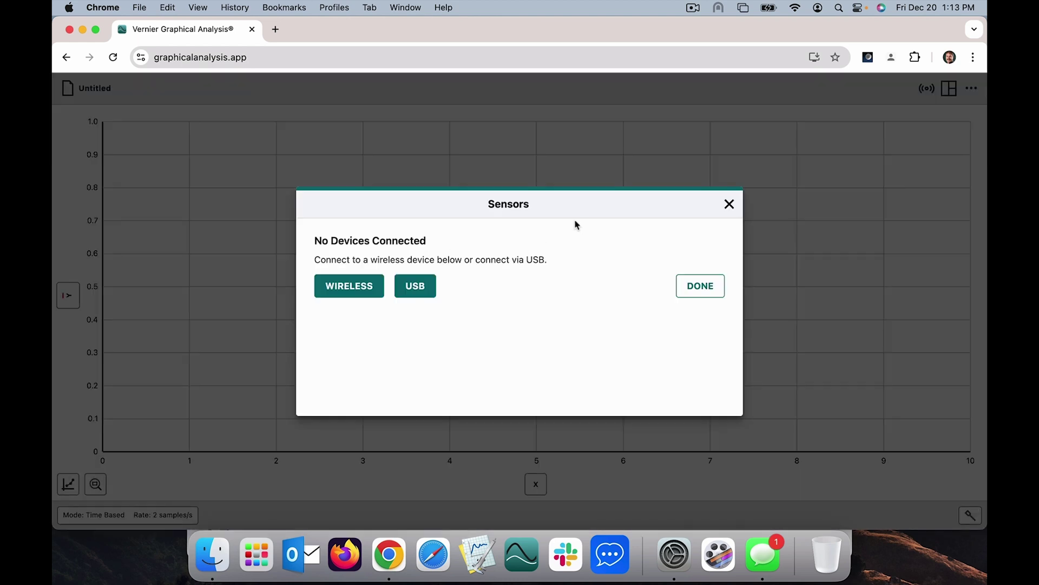
Step: Connect a LabQuest Mini over USB, showing a live reading of 25.4 °C
{"action": "left_click", "coordinate": [427, 285]}
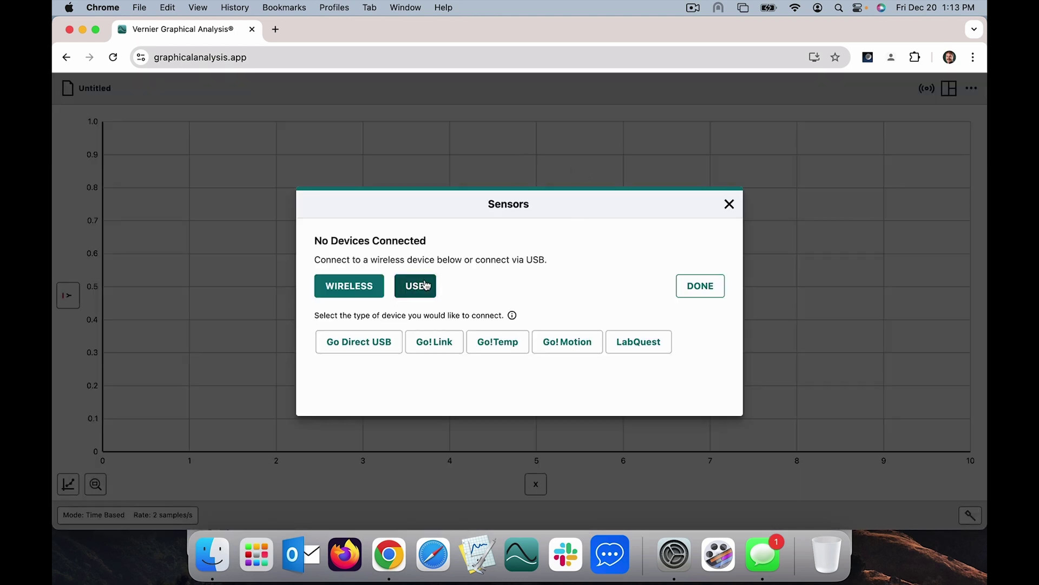
{"action": "left_click", "coordinate": [630, 343]}
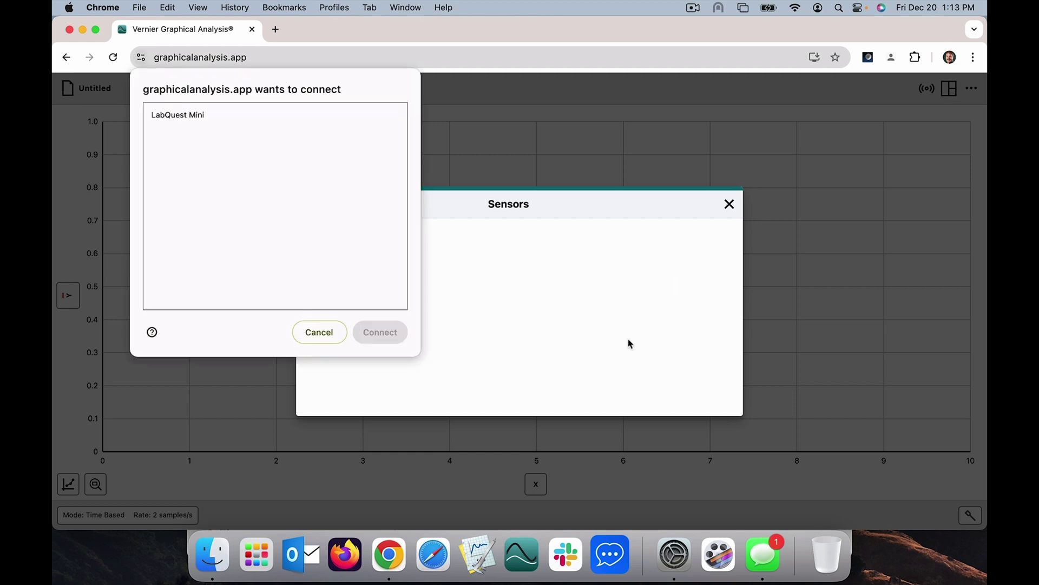
{"action": "left_click", "coordinate": [231, 120]}
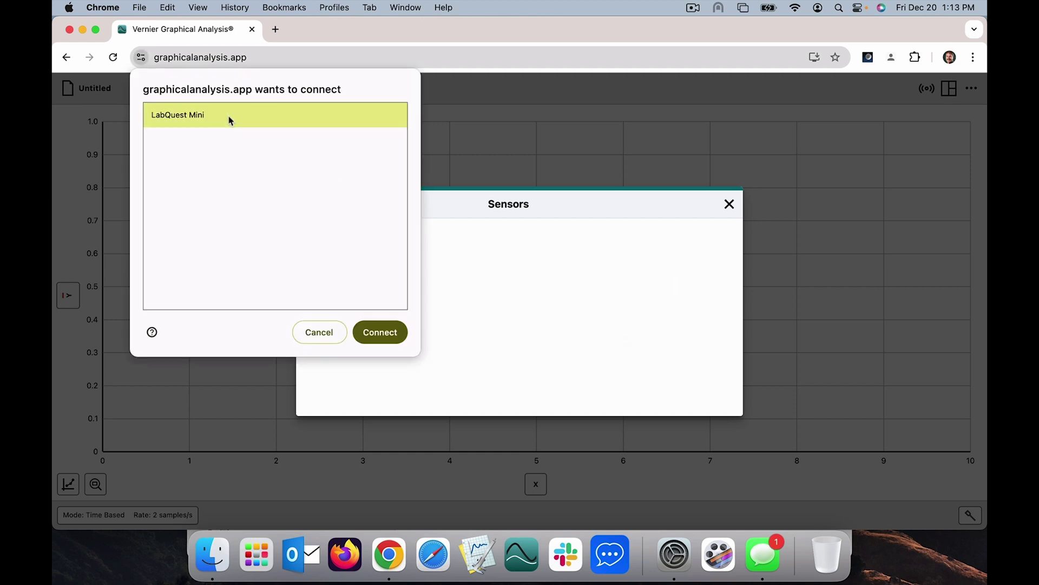
{"action": "left_click", "coordinate": [375, 333]}
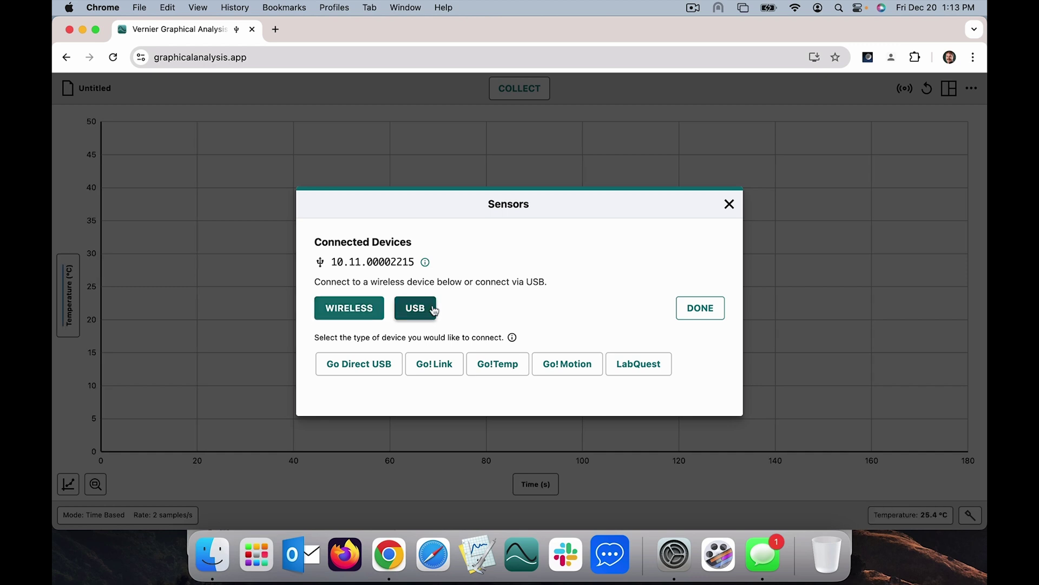
{"action": "left_click", "coordinate": [699, 309]}
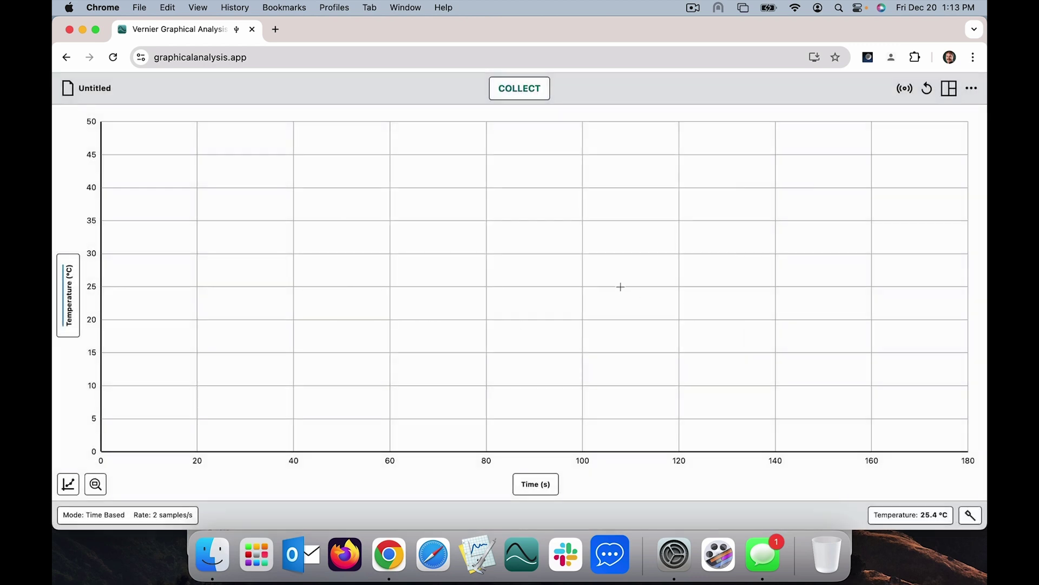